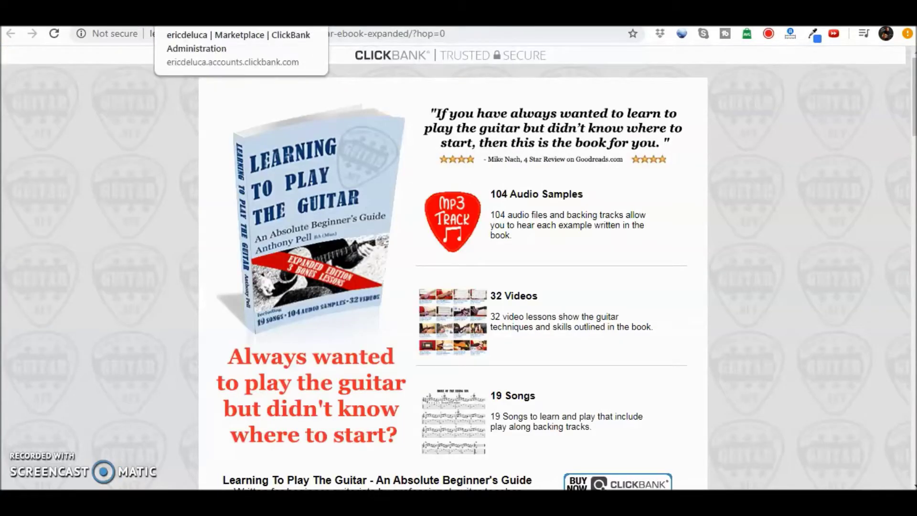
# - Switch to the ClickBank Marketplace, search for "guitar" products and show 50 results per page
pyautogui.click(220, 20)
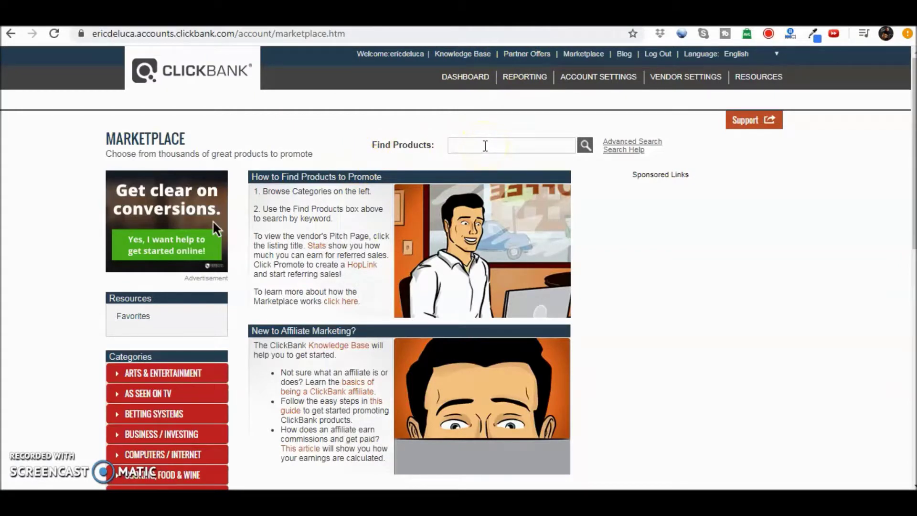
pyautogui.click(485, 146)
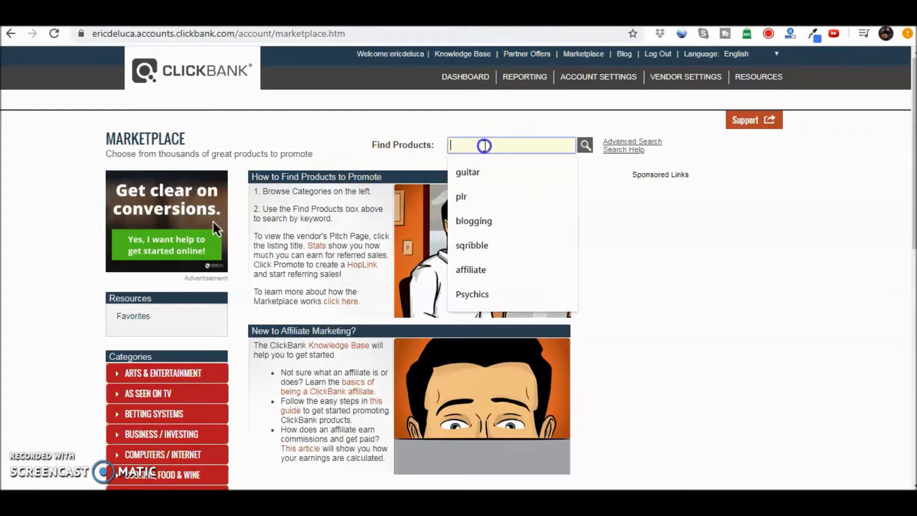
pyautogui.click(493, 174)
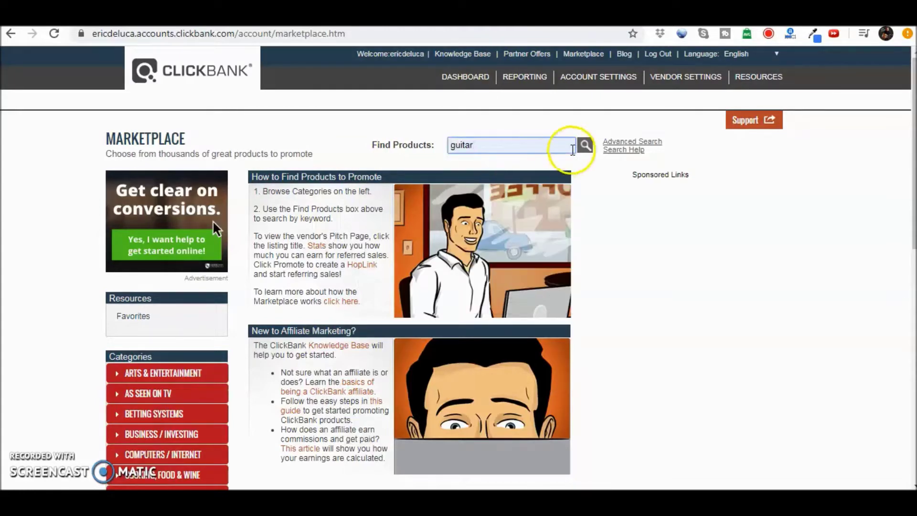
pyautogui.click(585, 146)
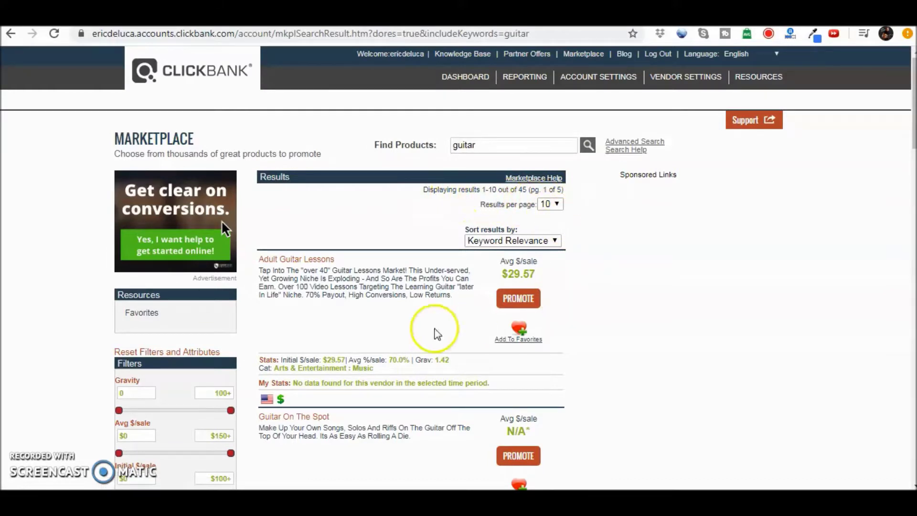
pyautogui.click(556, 205)
pyautogui.click(545, 261)
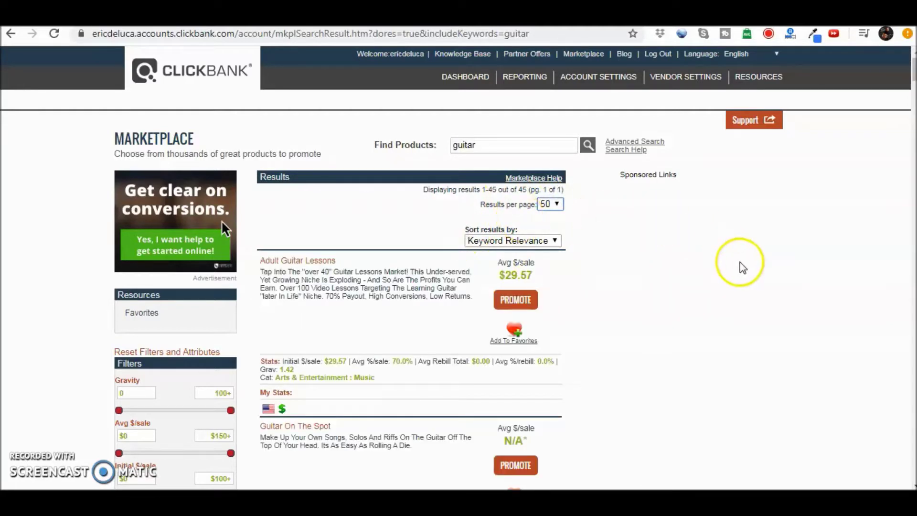
# - Find the "Learning To Play The Guitar - An Absolute Beginner's Guide" listing, view its affiliate page and return to the results
pyautogui.scroll(-4, 743, 267)
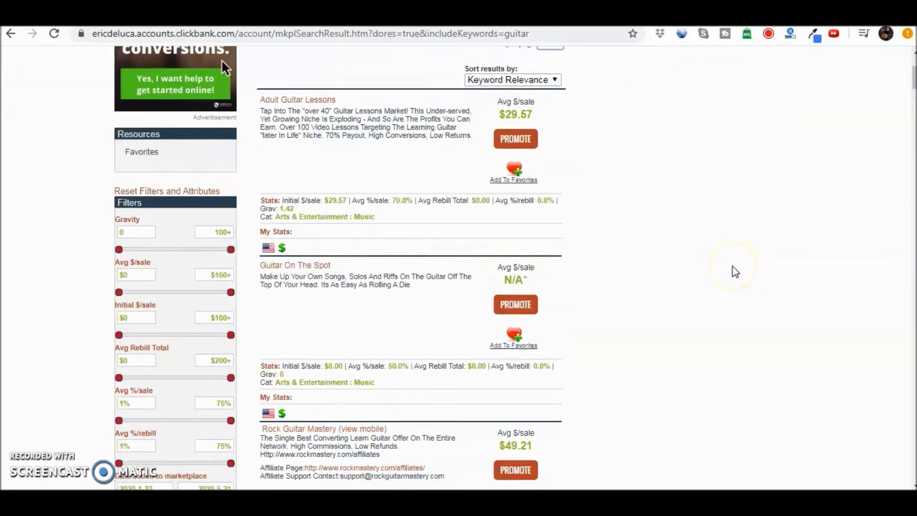
pyautogui.scroll(3, 729, 270)
pyautogui.scroll(-9, 728, 269)
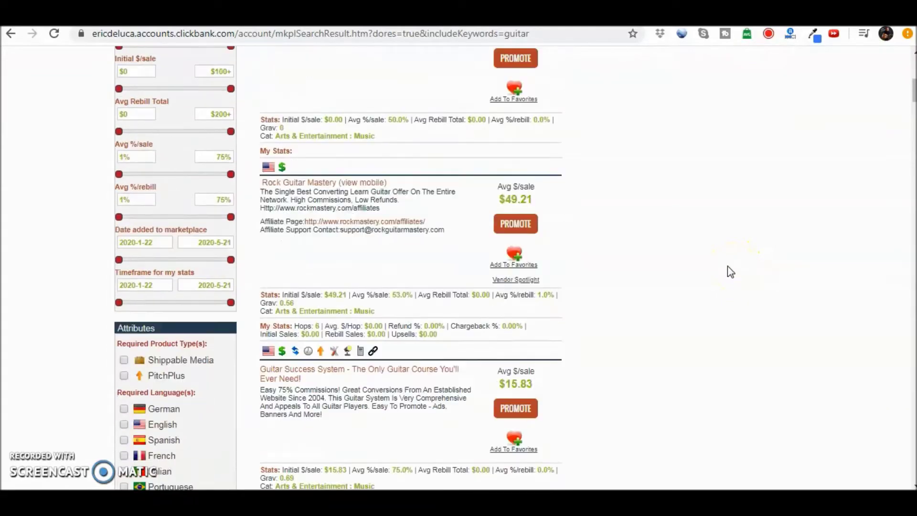
pyautogui.scroll(-13, 731, 271)
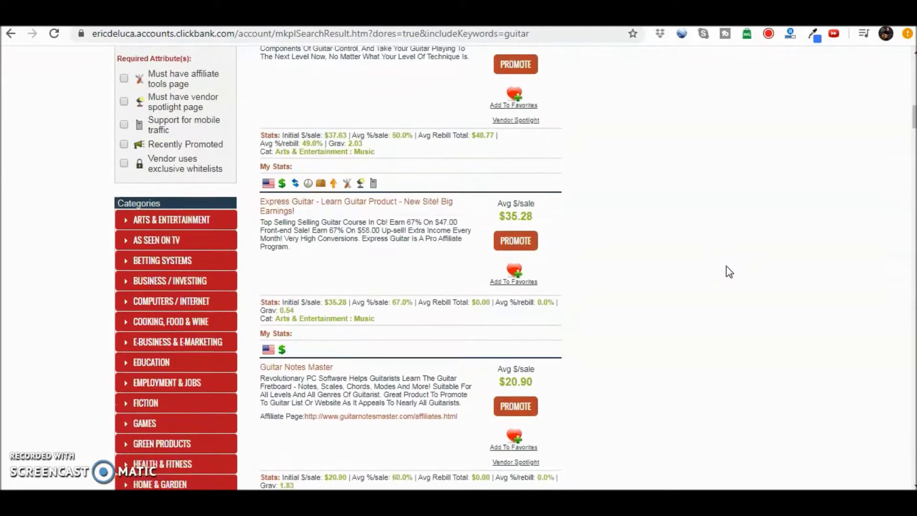
pyautogui.scroll(-6, 729, 272)
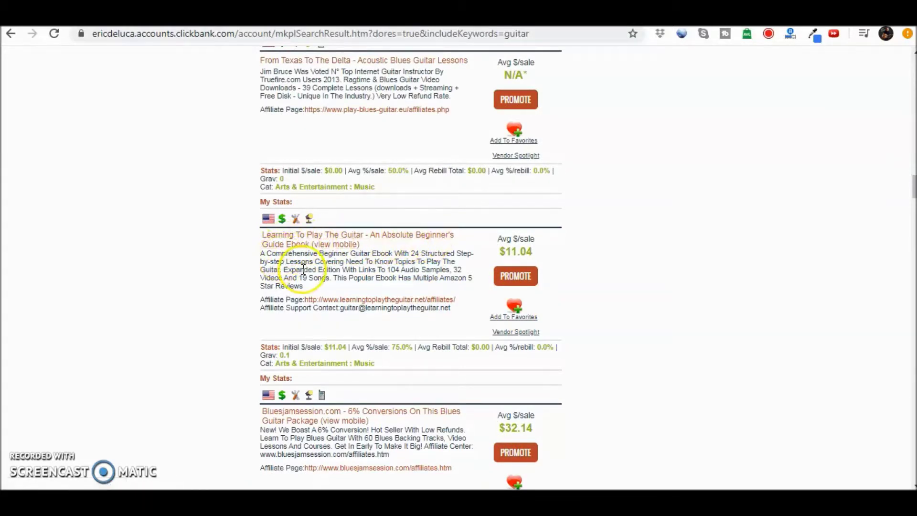
pyautogui.click(336, 302)
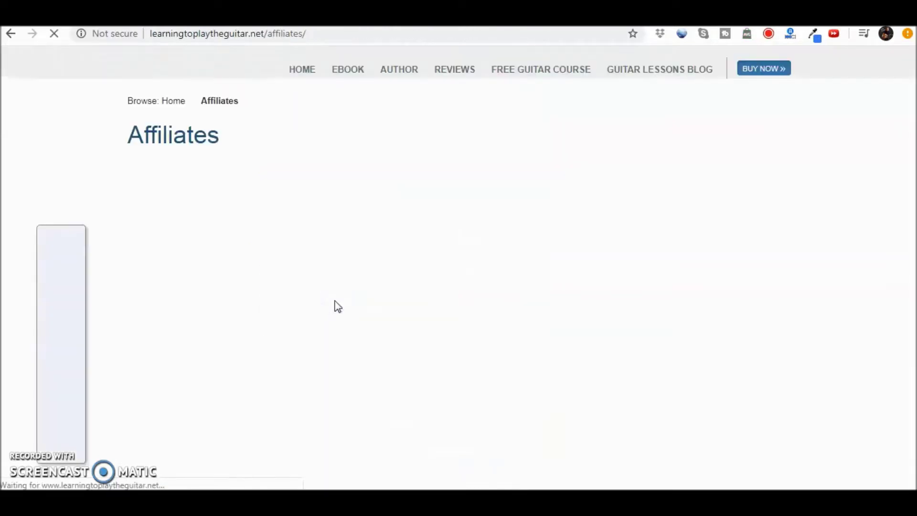
pyautogui.moveTo(908, 82); pyautogui.dragTo(873, 65)
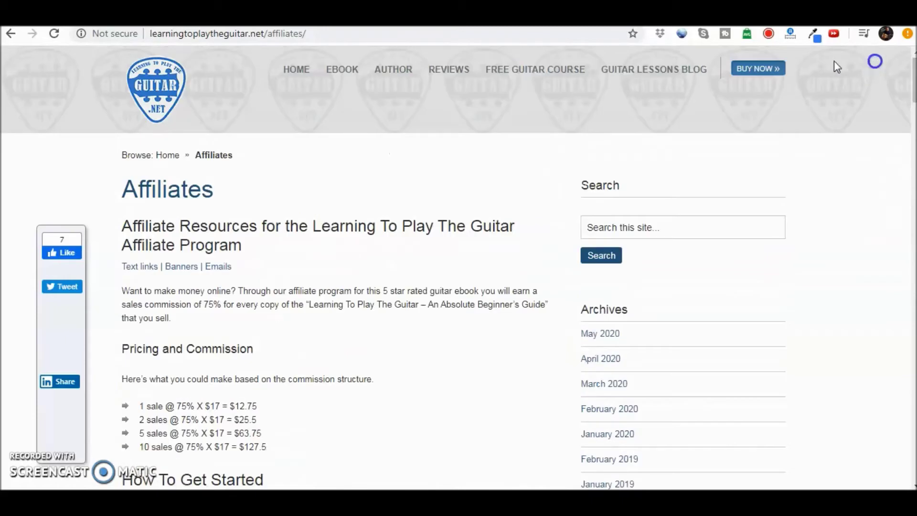
pyautogui.click(8, 35)
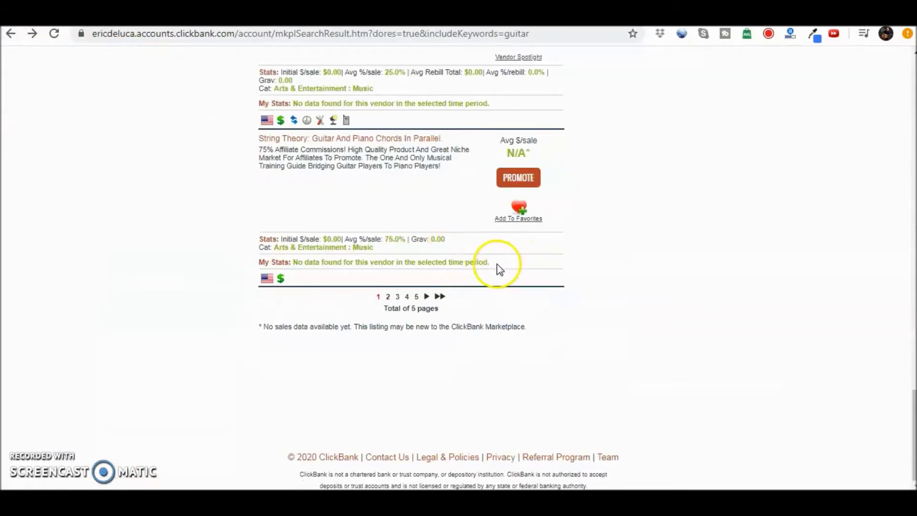
# - Generate a HopLink for the "Learning To Play The Guitar" ebook without a tracking ID and copy the encrypted link
pyautogui.scroll(7, 714, 240)
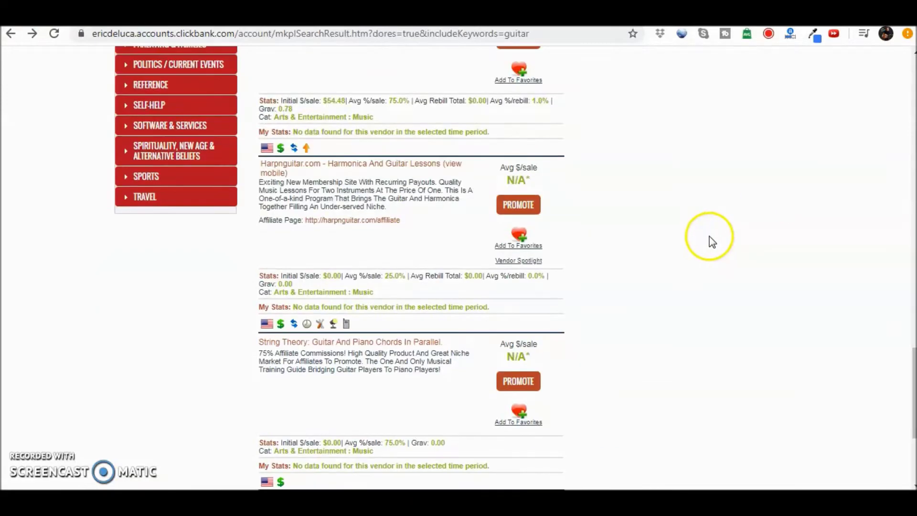
pyautogui.scroll(7, 700, 237)
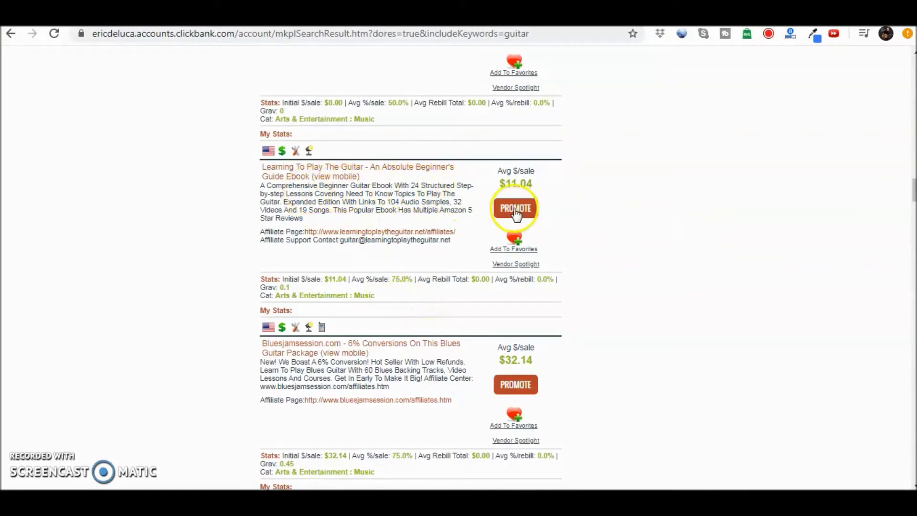
pyautogui.click(516, 210)
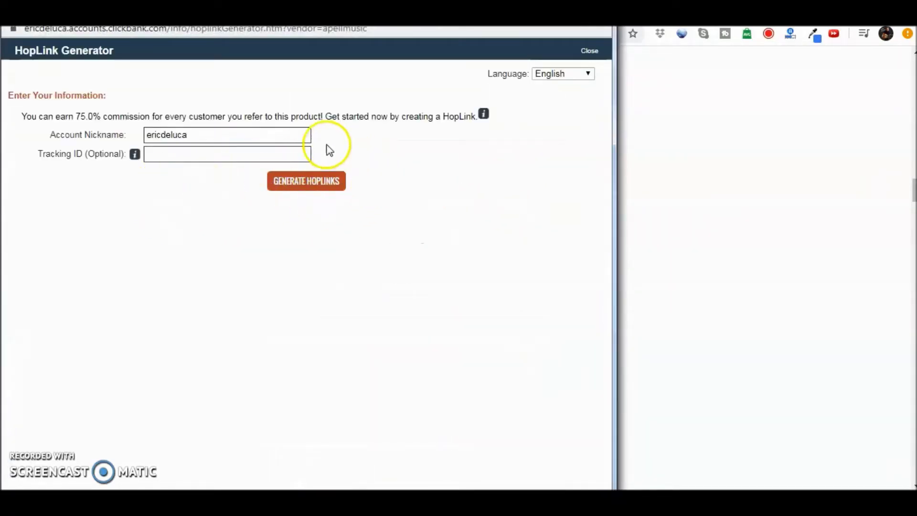
pyautogui.click(303, 183)
pyautogui.click(339, 173)
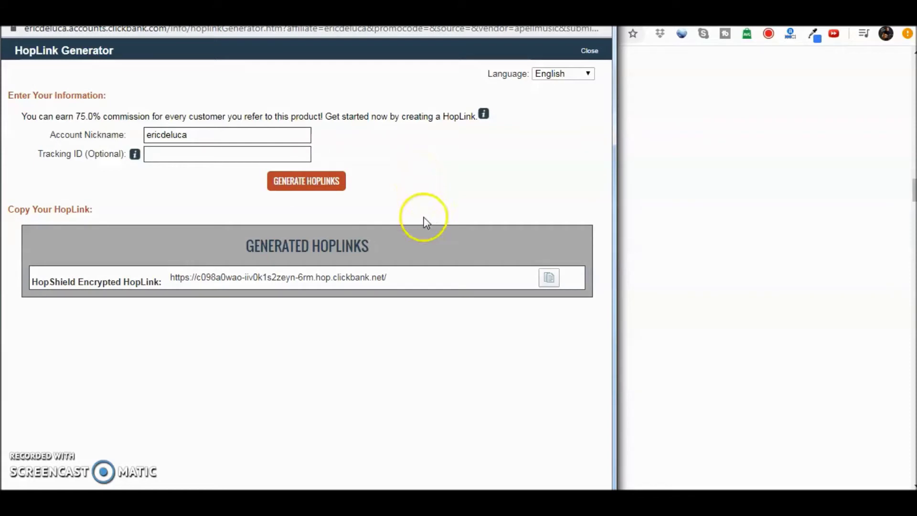
pyautogui.click(550, 282)
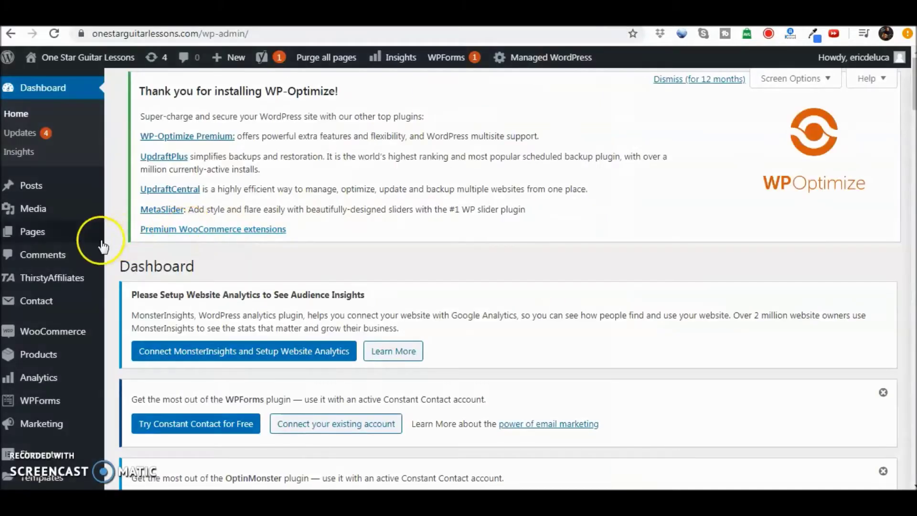
# - Create a new WordPress post titled "Guitar Book For The Absolute Beginner" and publish it
pyautogui.moveTo(46, 234)
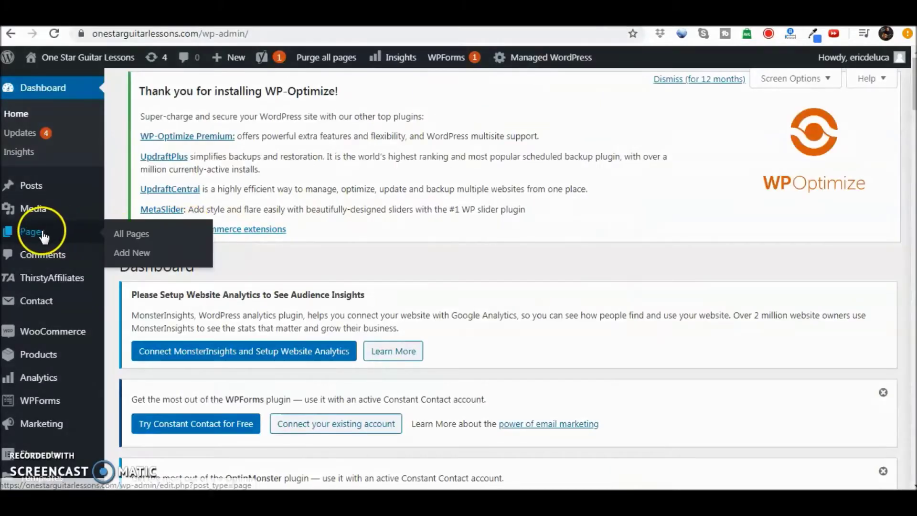
pyautogui.moveTo(61, 196)
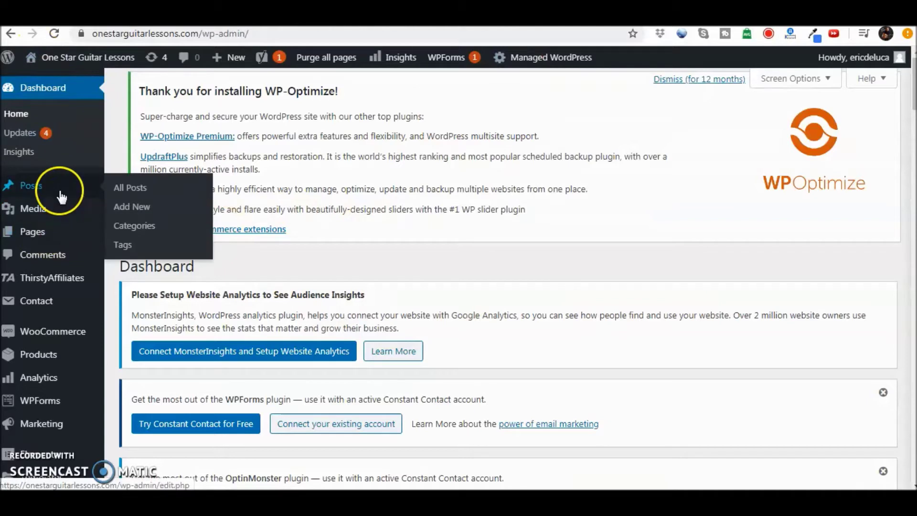
pyautogui.click(145, 211)
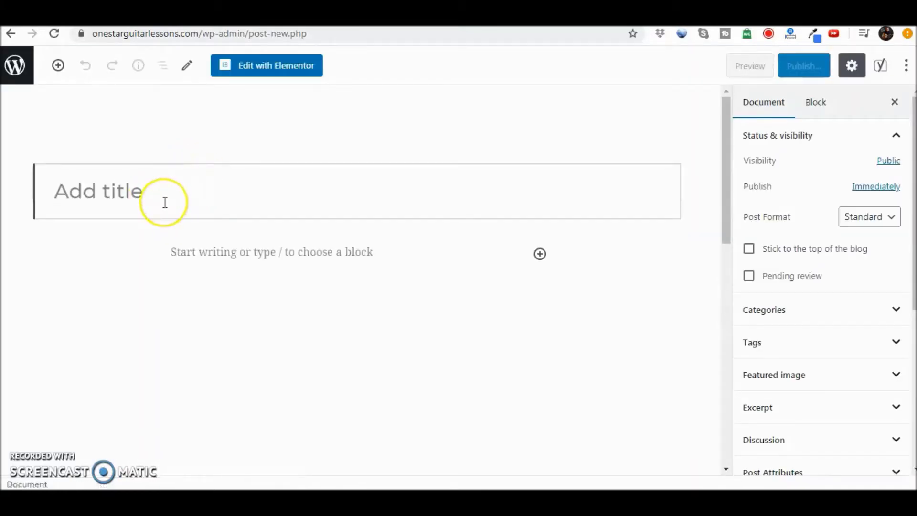
pyautogui.write('Gui')
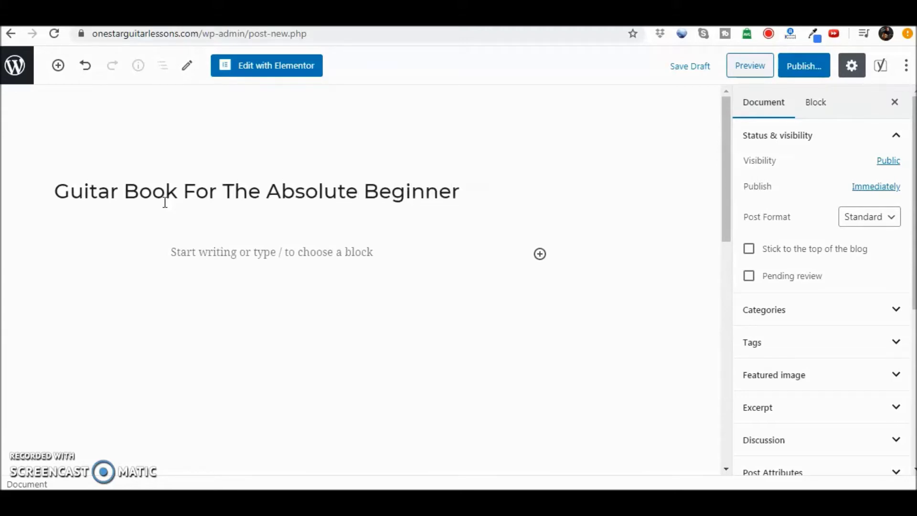
pyautogui.click(806, 67)
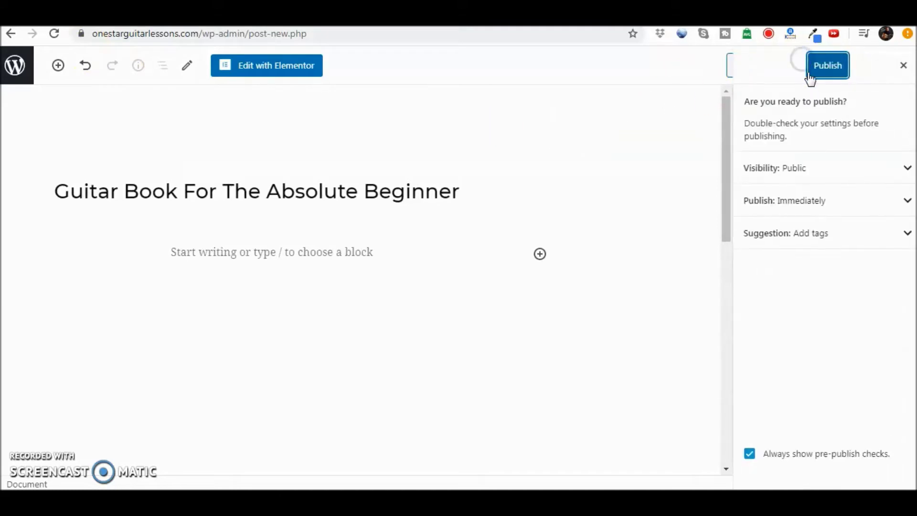
pyautogui.click(828, 67)
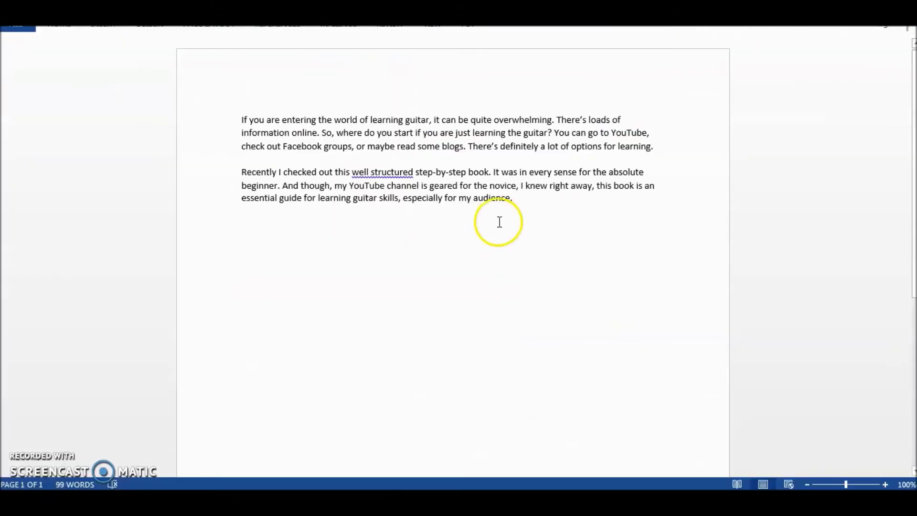
# - Copy both paragraphs of the guitar book review from the Word document
pyautogui.moveTo(520, 200); pyautogui.dragTo(231, 123)
pyautogui.rightClick(286, 131)
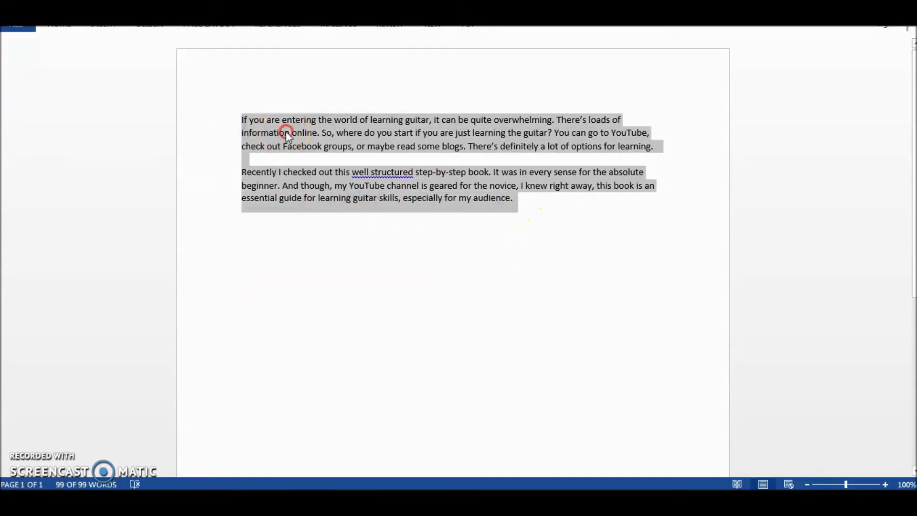
pyautogui.click(325, 163)
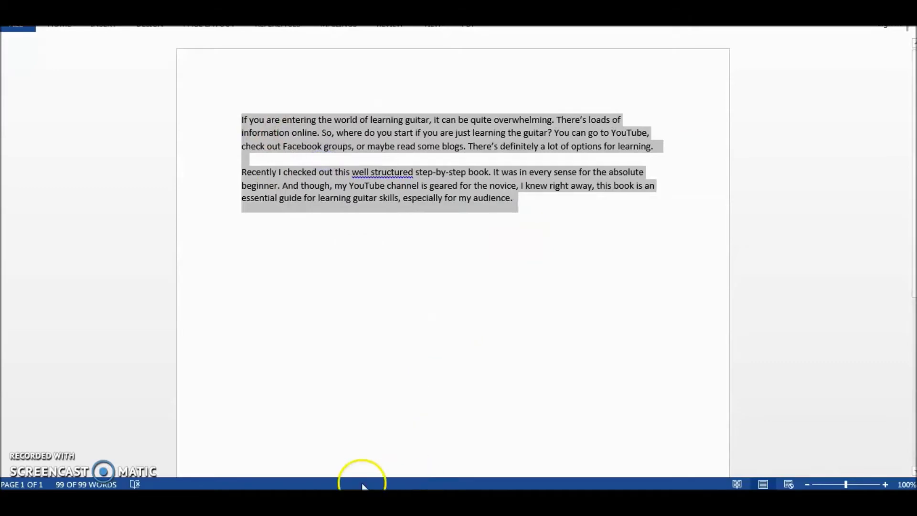
# - In the post's Elementor editor, add a single-column section with a Text Editor widget and replace its placeholder text with the copied paragraphs
pyautogui.click(215, 486)
pyautogui.click(184, 437)
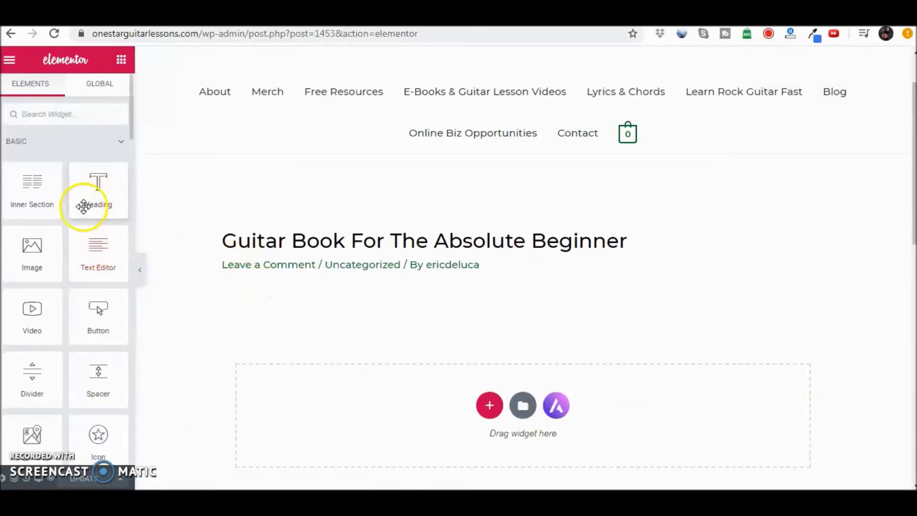
pyautogui.click(488, 406)
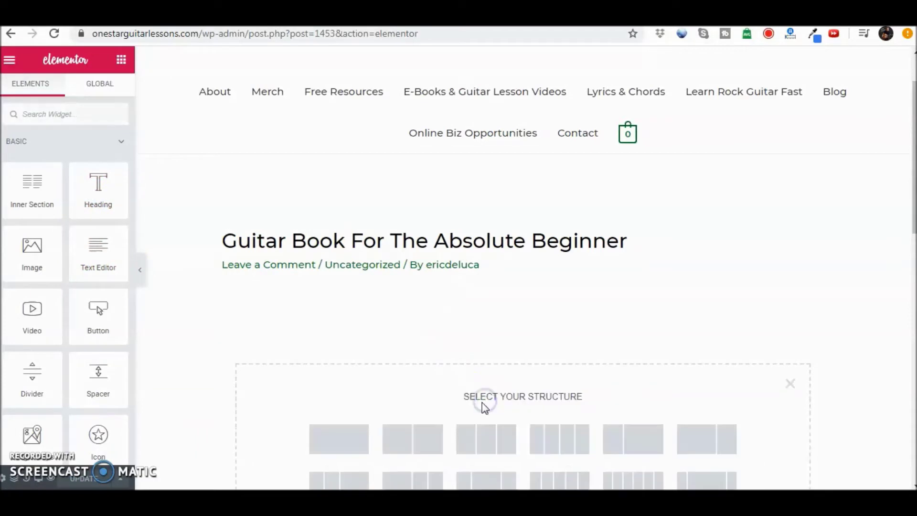
pyautogui.click(332, 452)
pyautogui.moveTo(98, 253); pyautogui.dragTo(520, 306)
pyautogui.hotkey('ctrl', 'a')
pyautogui.rightClick(61, 377)
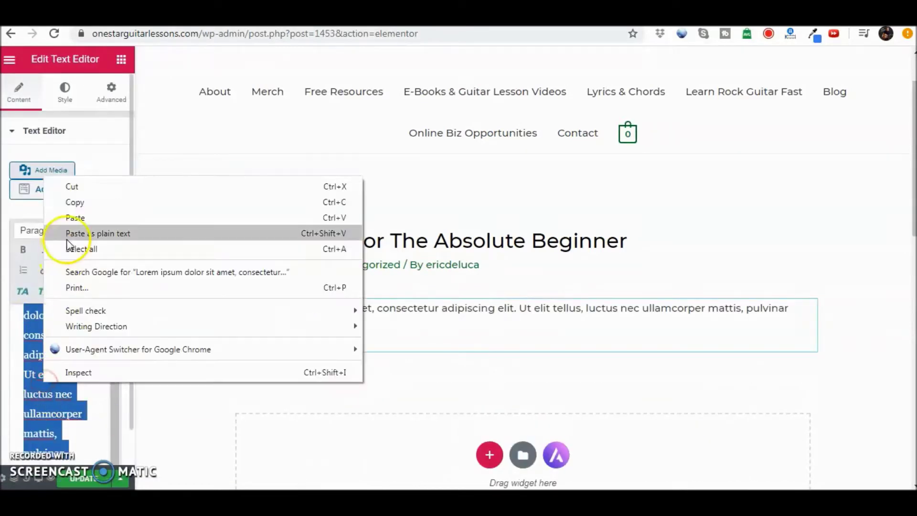
pyautogui.click(72, 231)
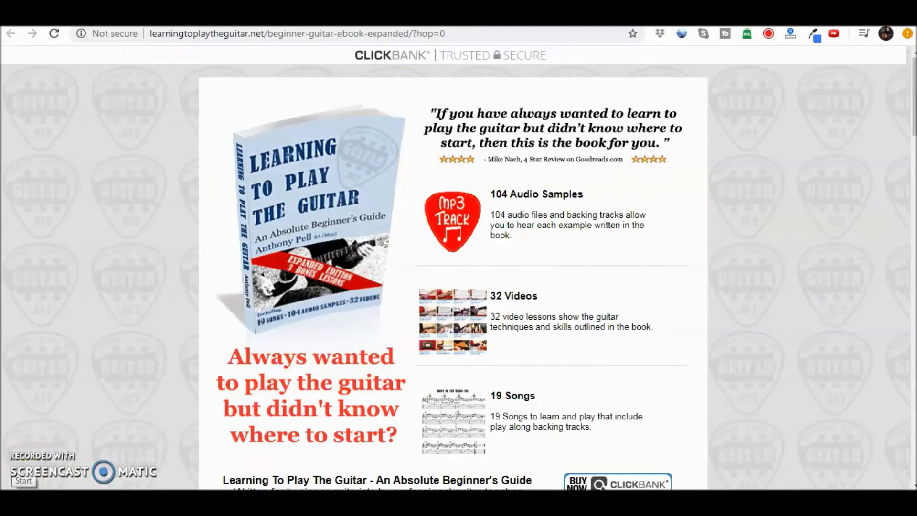
# - Capture the book cover and red headline from the sales page with the Snipping Tool and save it as PNG "guitar picture" in Documents
pyautogui.press('super')
pyautogui.write('sn')
pyautogui.click(43, 100)
pyautogui.moveTo(210, 85); pyautogui.dragTo(409, 457)
pyautogui.hotkey('ctrl', 's')
pyautogui.write('guitar picture')
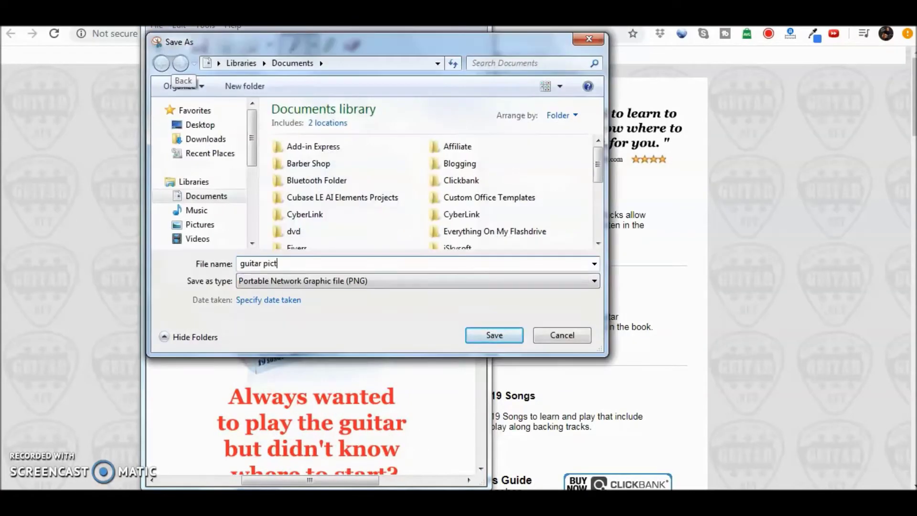
pyautogui.press('Return')
pyautogui.click(447, 47)
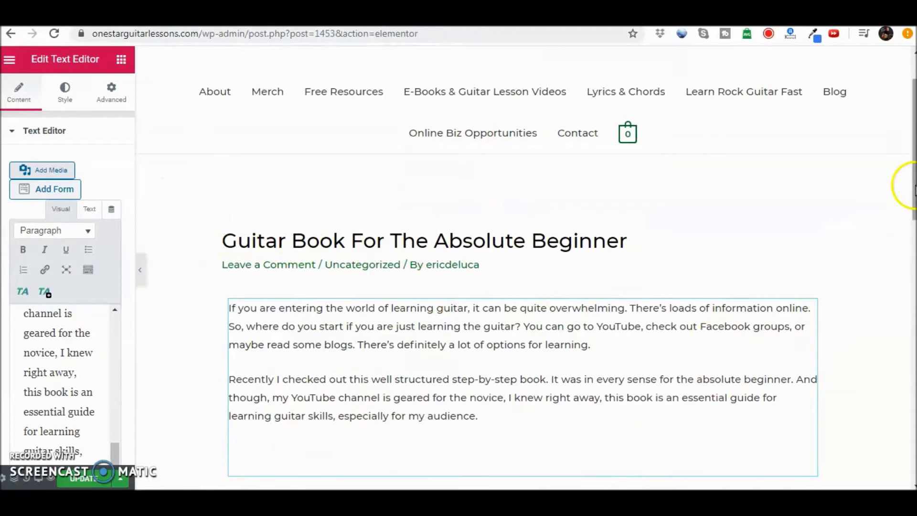
# - Add an Image widget below the post's text, upload "guitar picture.PNG" and insert it as the image
pyautogui.scroll(-1, 901, 184)
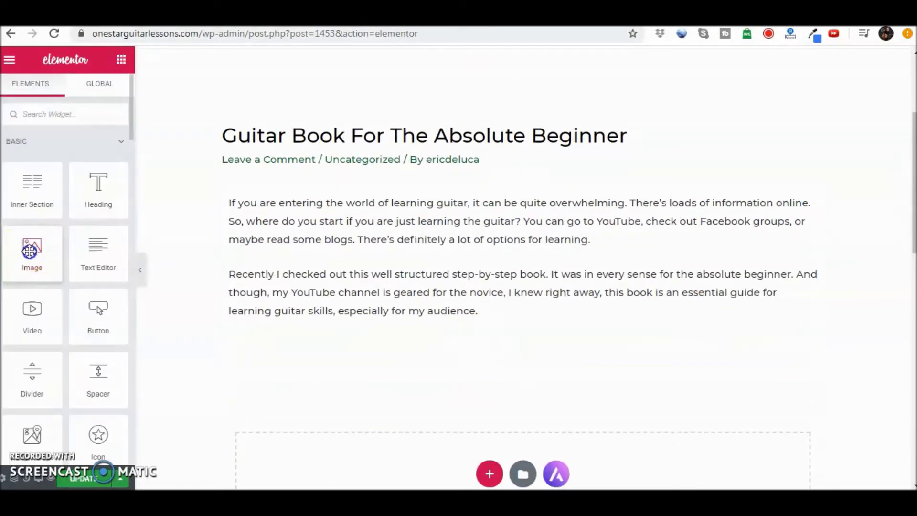
pyautogui.moveTo(29, 248); pyautogui.dragTo(368, 340)
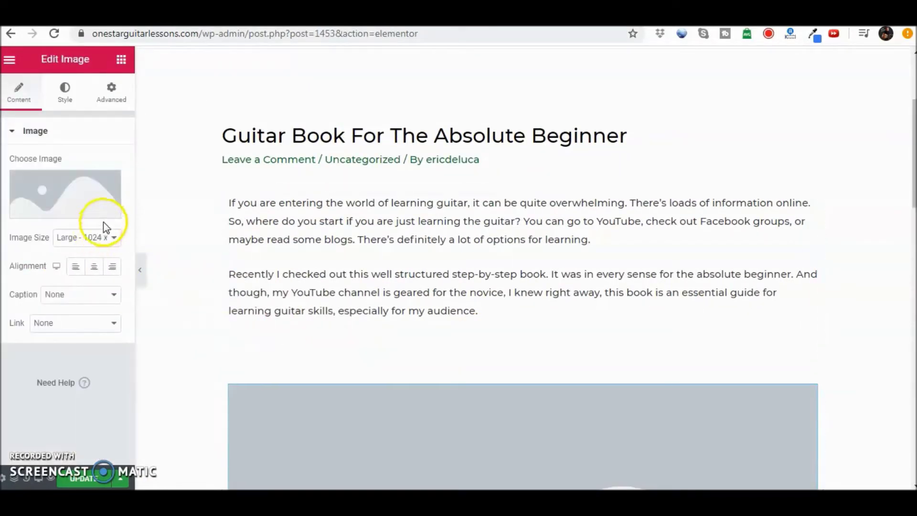
pyautogui.click(81, 207)
pyautogui.click(458, 283)
pyautogui.click(74, 161)
pyautogui.click(209, 262)
pyautogui.click(807, 470)
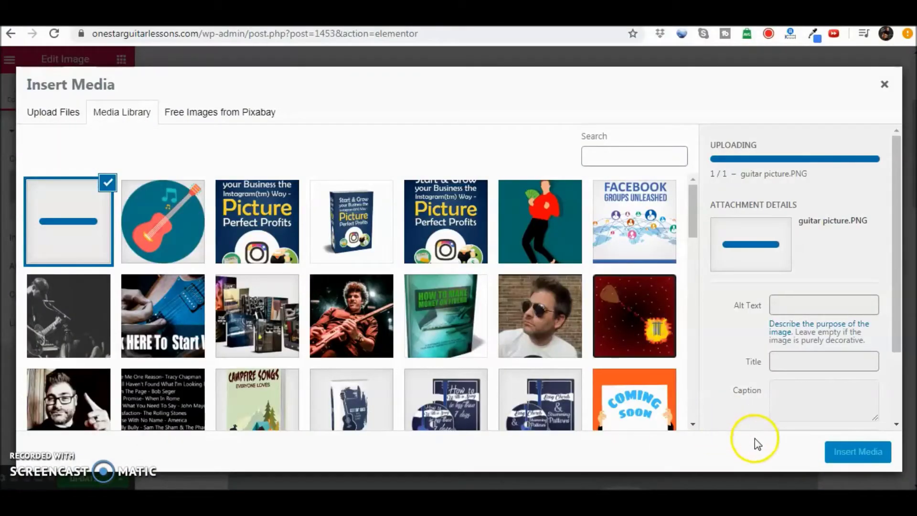
pyautogui.click(843, 452)
pyautogui.scroll(-5, 847, 455)
pyautogui.scroll(5, 497, 191)
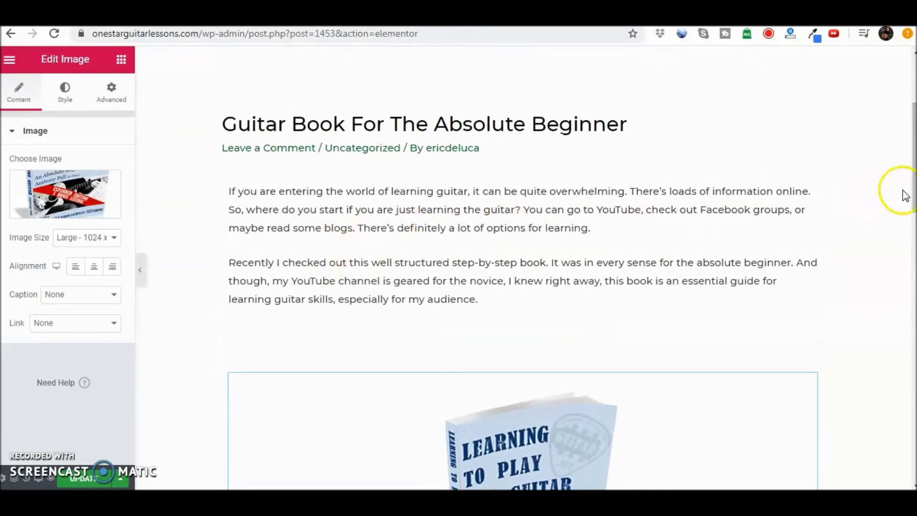
# - Align the book cover image to the left within its section below the review text
pyautogui.moveTo(913, 184); pyautogui.dragTo(912, 229)
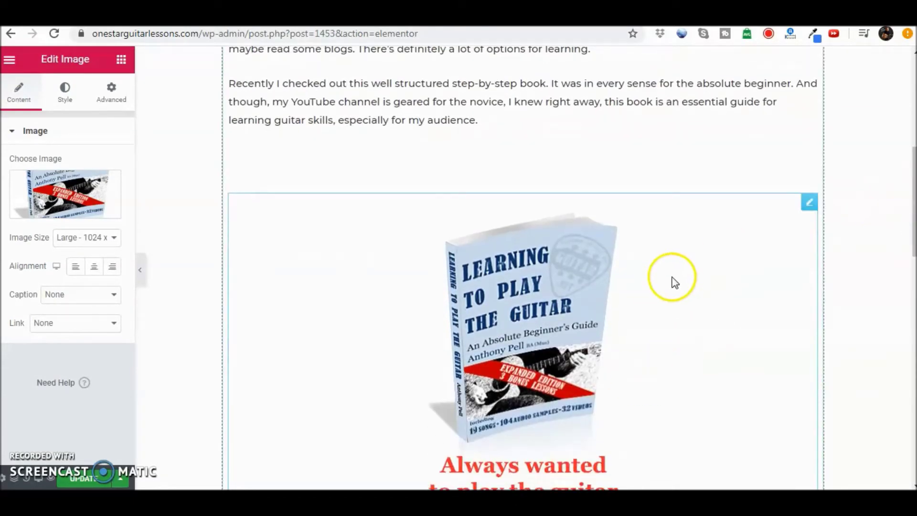
pyautogui.moveTo(911, 191); pyautogui.dragTo(910, 221)
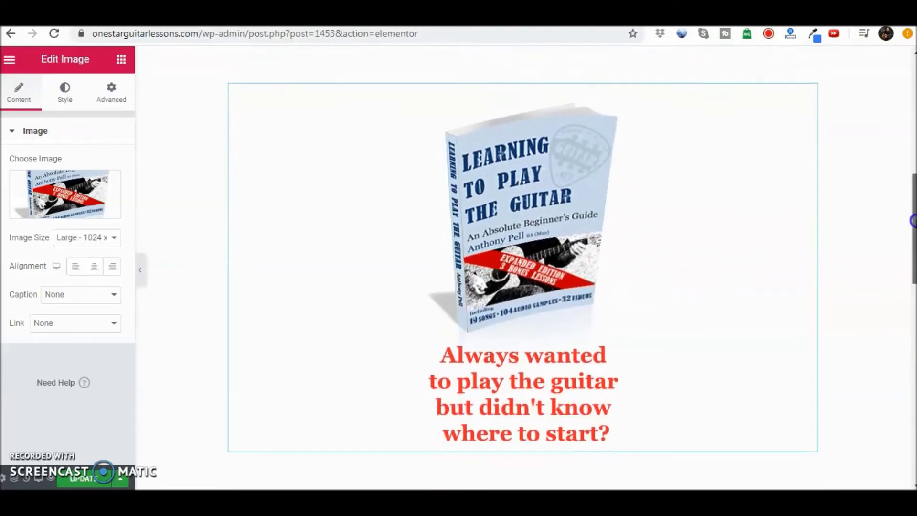
pyautogui.click(76, 272)
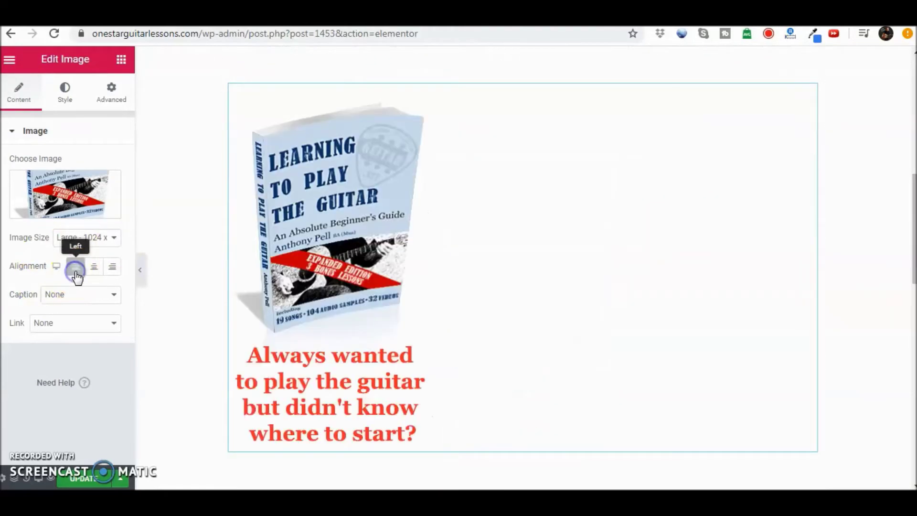
pyautogui.scroll(3, 552, 262)
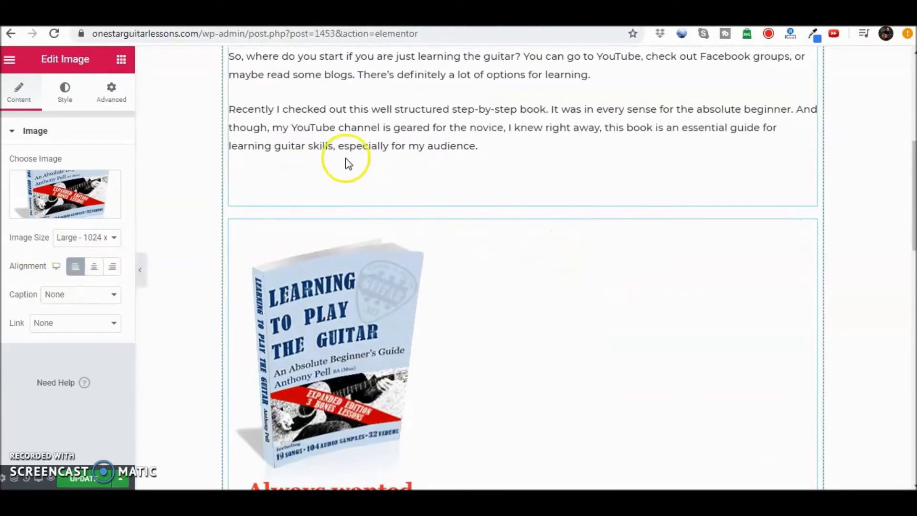
pyautogui.scroll(-2, 258, 245)
pyautogui.scroll(-2, 486, 292)
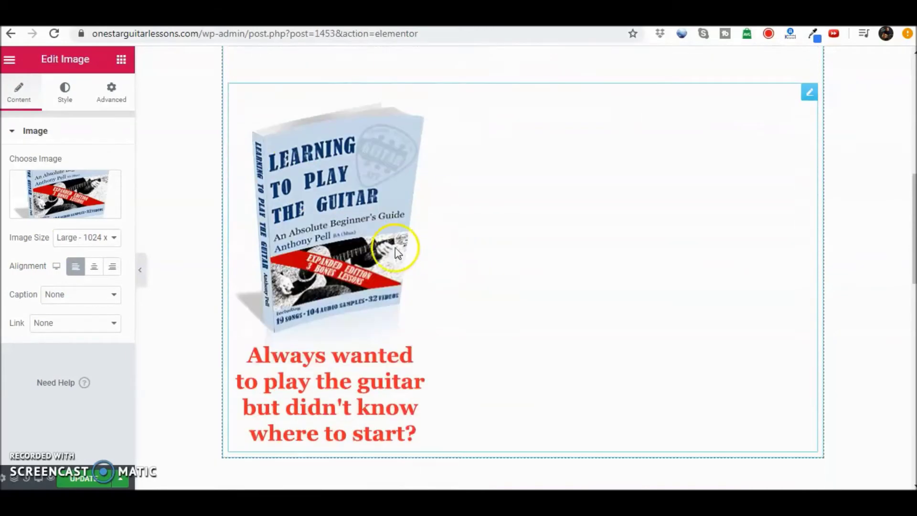
pyautogui.scroll(2, 431, 220)
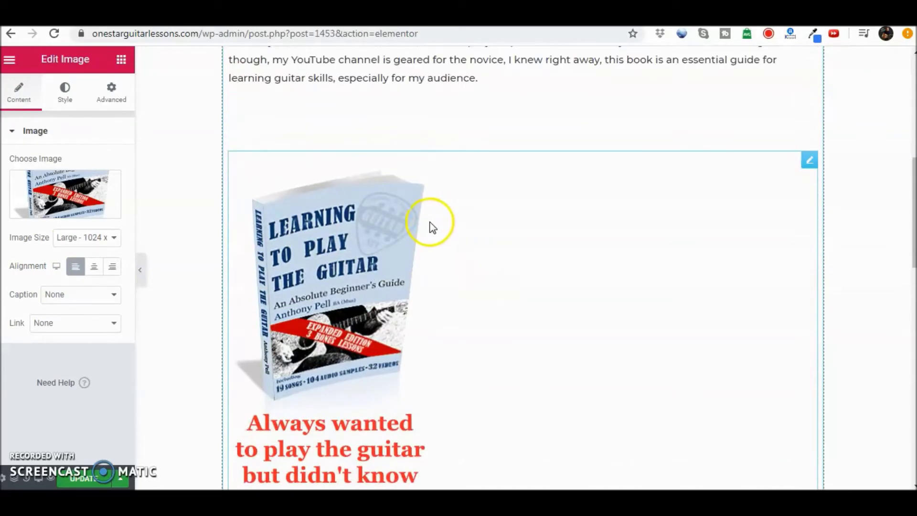
pyautogui.scroll(-2, 429, 226)
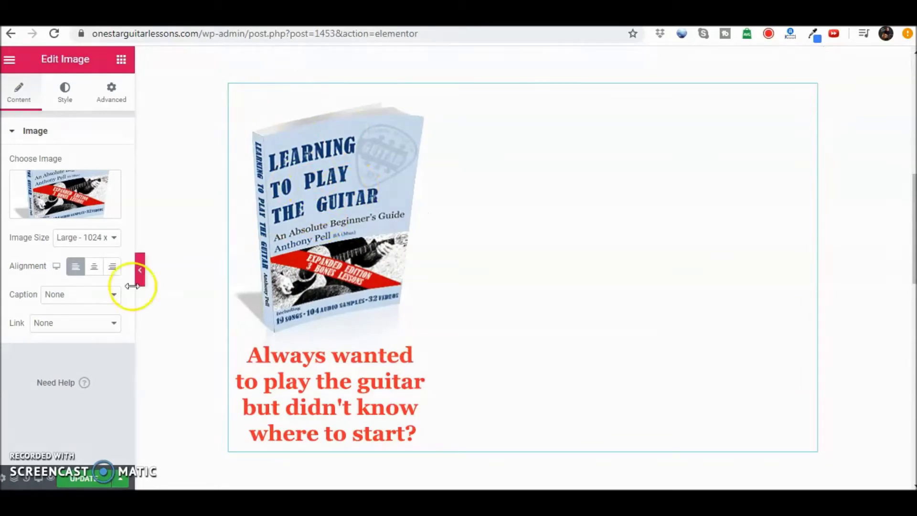
# - Link the book image to a custom URL using the copied ClickBank HopLink and update the post
pyautogui.click(70, 330)
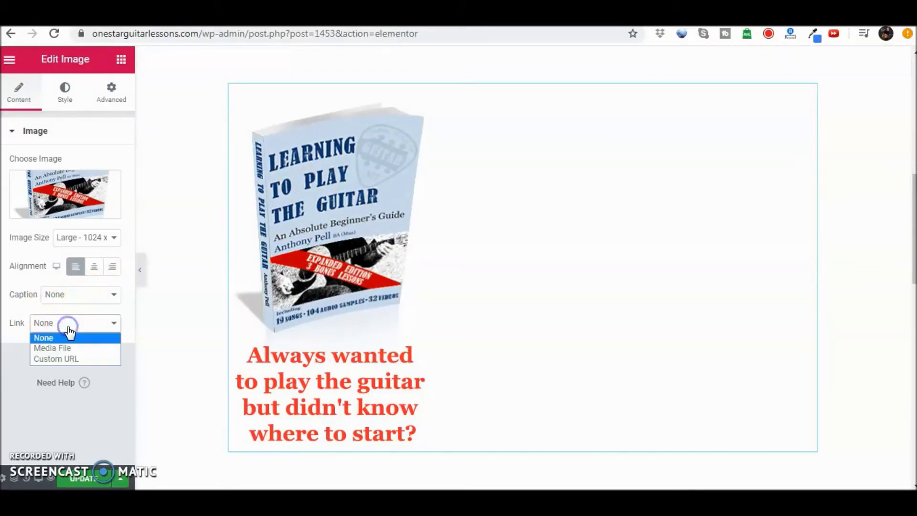
pyautogui.click(84, 358)
pyautogui.rightClick(20, 358)
pyautogui.click(49, 231)
pyautogui.click(90, 378)
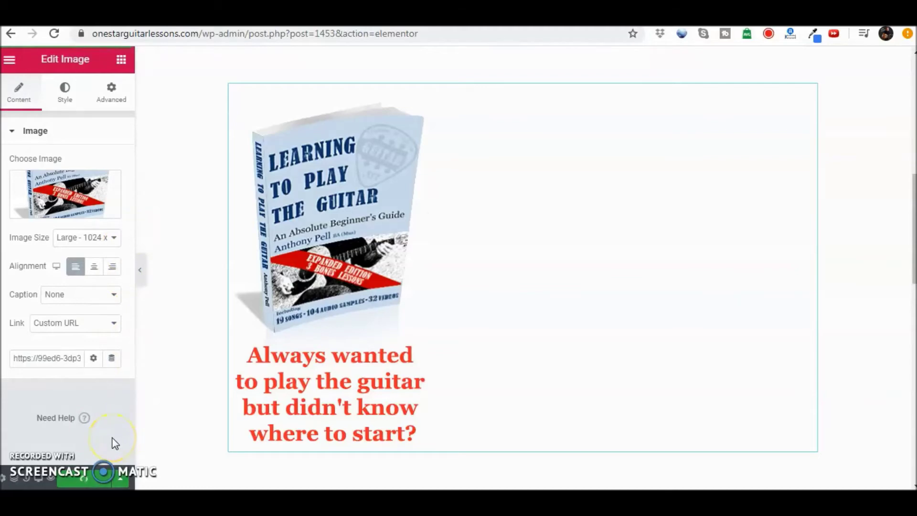
# - View the published post, follow the book image's link and look through the sales page it leads to
pyautogui.click(10, 59)
pyautogui.click(67, 413)
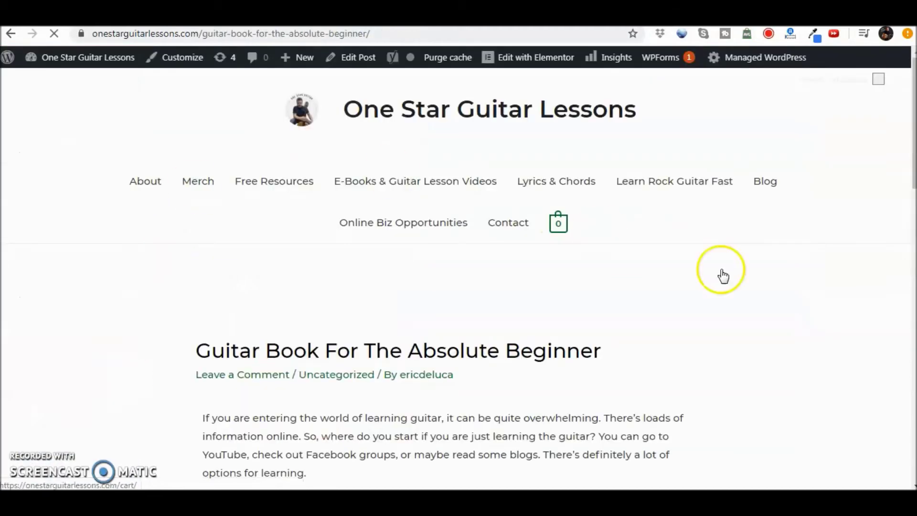
pyautogui.scroll(-5, 689, 245)
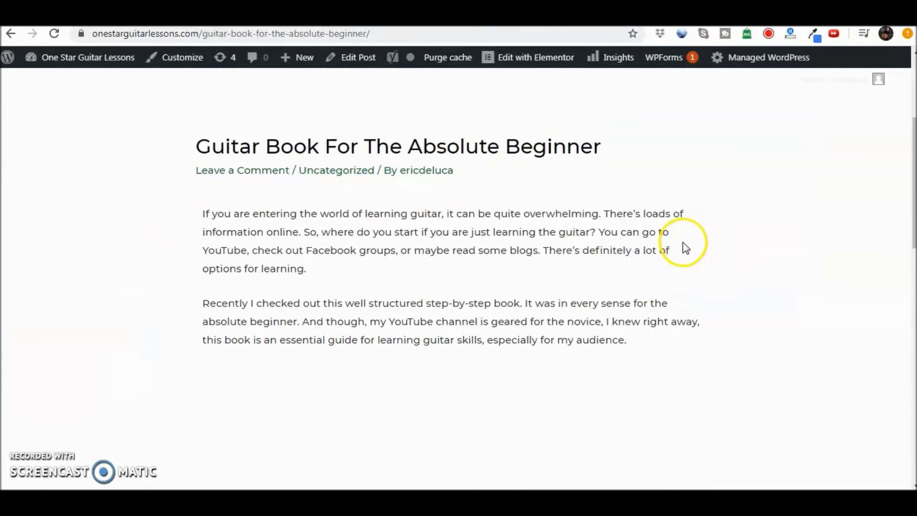
pyautogui.scroll(-6, 680, 241)
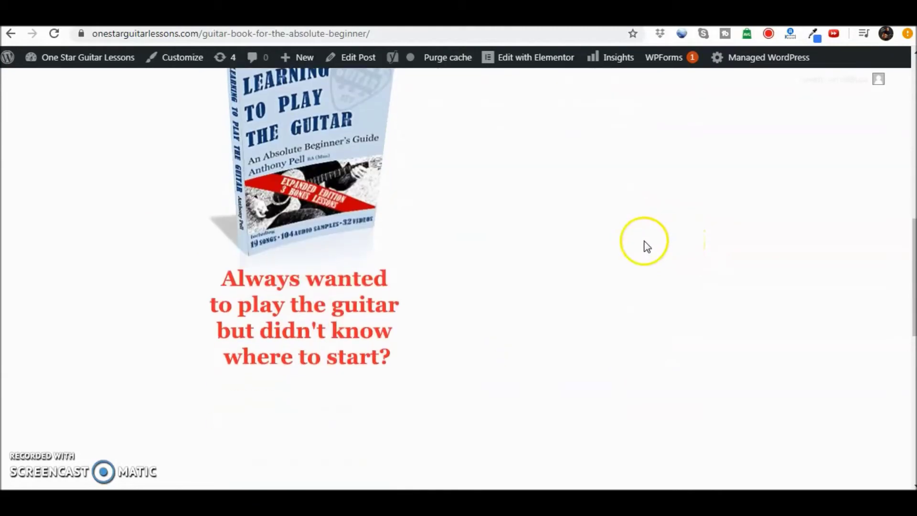
pyautogui.click(287, 156)
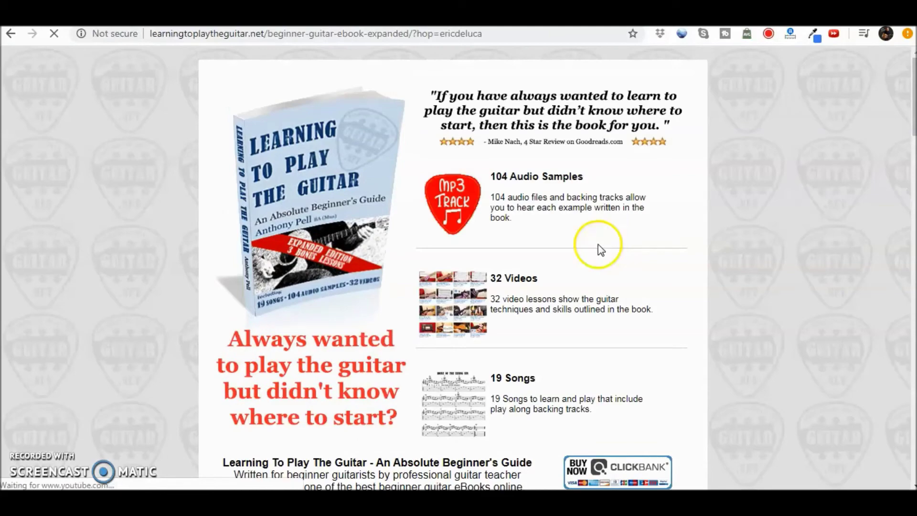
pyautogui.scroll(-15, 599, 250)
pyautogui.scroll(8, 580, 232)
pyautogui.scroll(9, 578, 230)
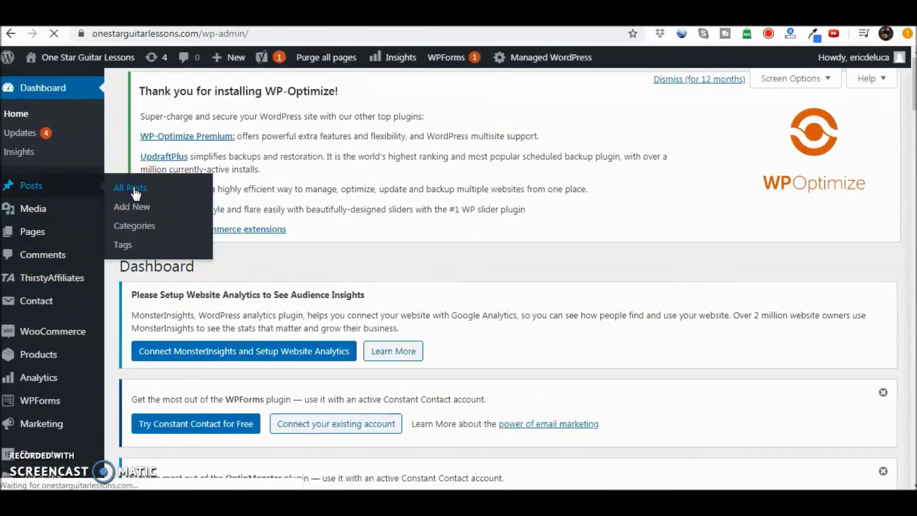
# - Find "Guitar Book For The Absolute Beginner" in the WordPress list of all posts and open it for editing with Elementor
pyautogui.click(135, 191)
pyautogui.scroll(-8, 405, 274)
pyautogui.scroll(-3, 403, 285)
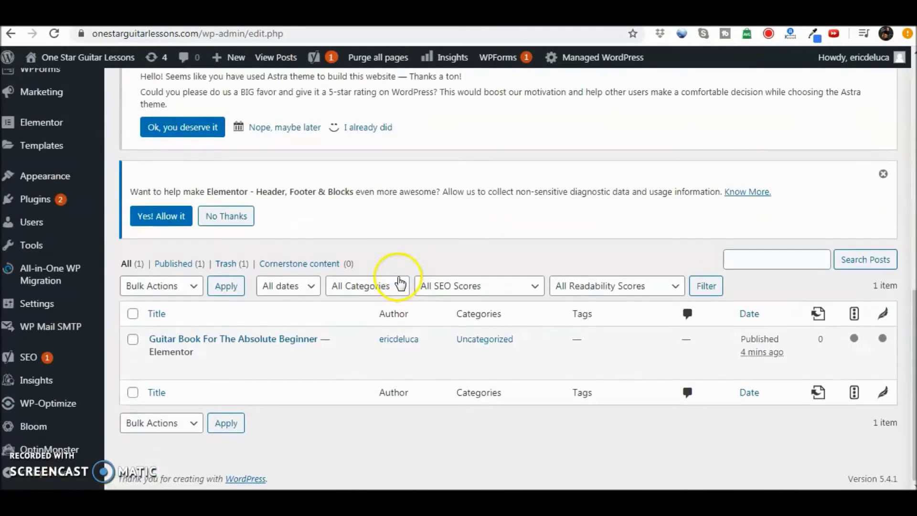
pyautogui.moveTo(225, 360)
pyautogui.click(316, 368)
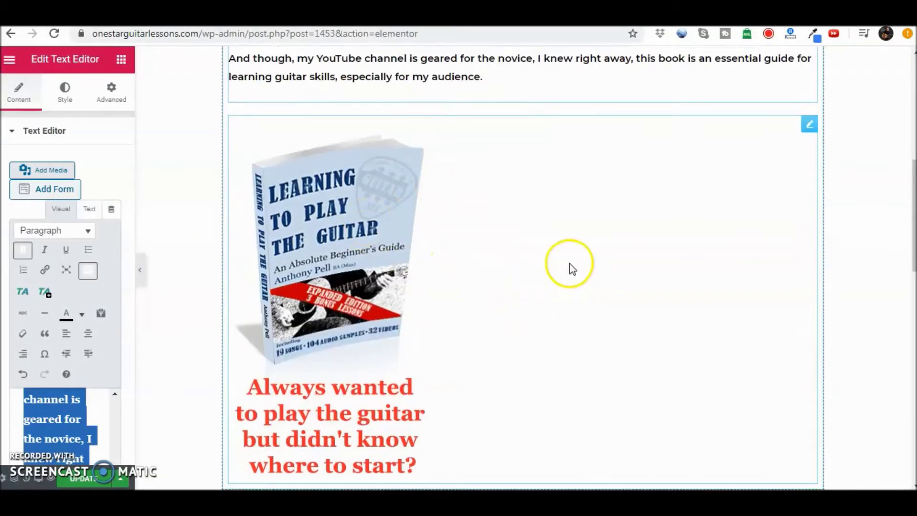
# - Add the line "For more information about this awesome book click here!" below the second review paragraph
pyautogui.scroll(2, 594, 276)
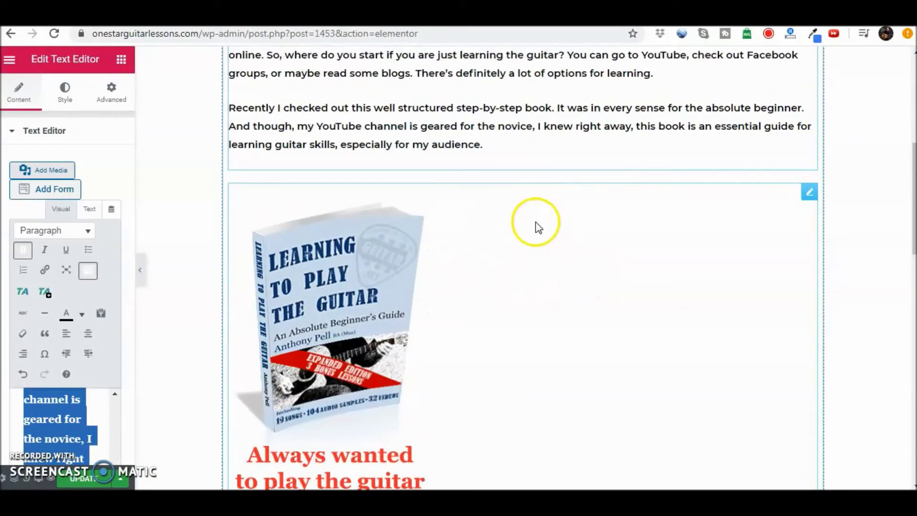
pyautogui.scroll(-3, 560, 258)
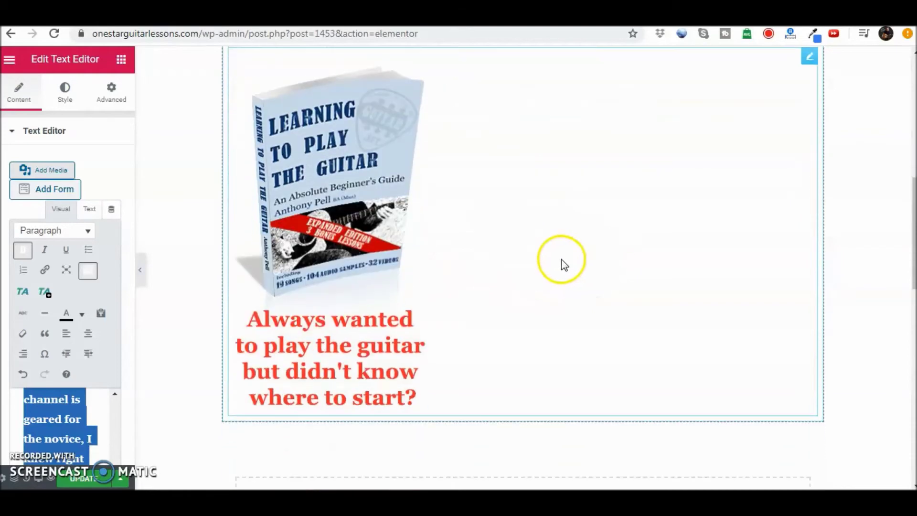
pyautogui.scroll(2, 560, 258)
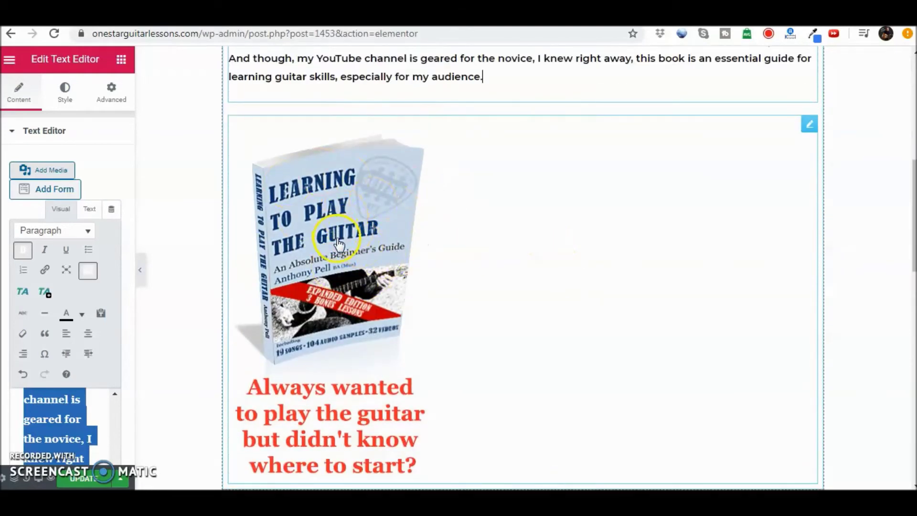
pyautogui.scroll(3, 549, 181)
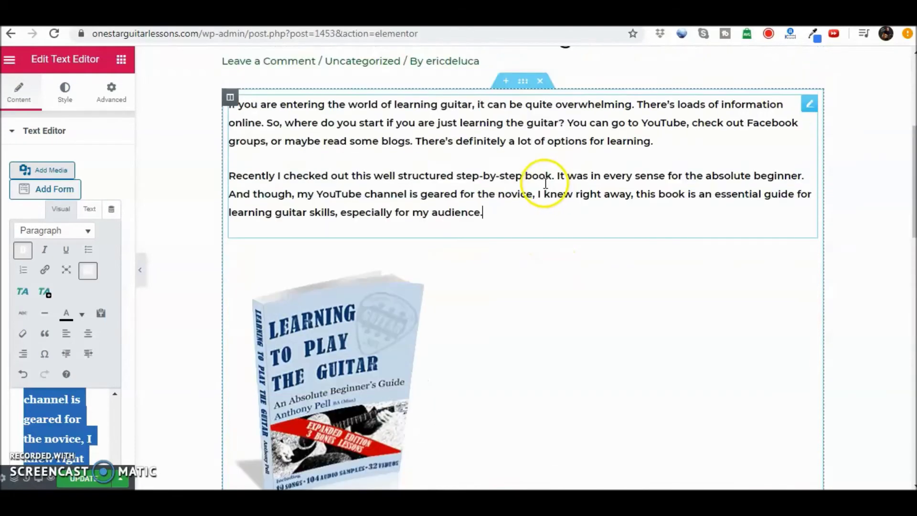
pyautogui.scroll(3, 515, 178)
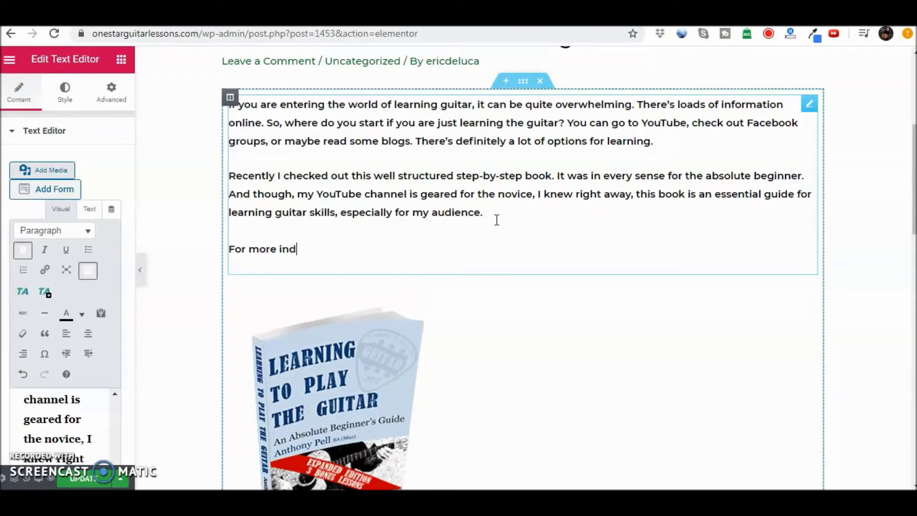
pyautogui.press('BackSpace')
pyautogui.write('for')
pyautogui.write('mation about this awesome book click here!')
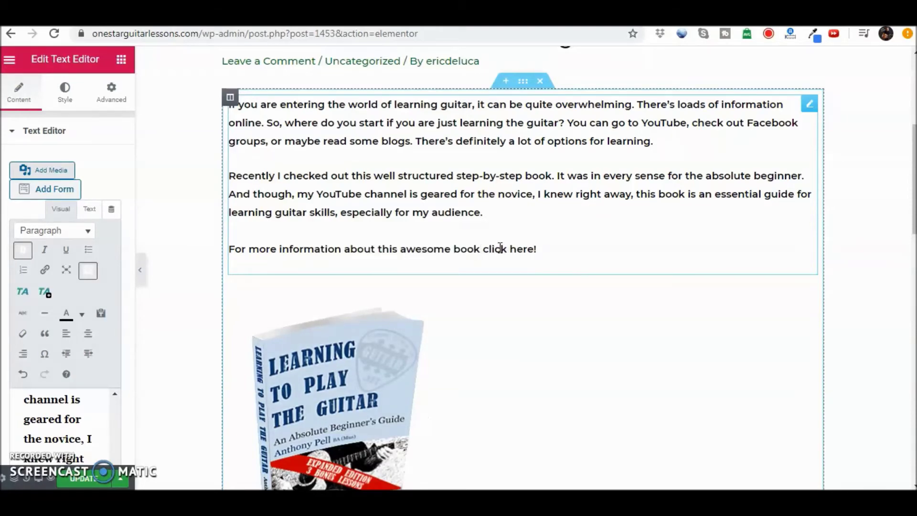
pyautogui.click(543, 252)
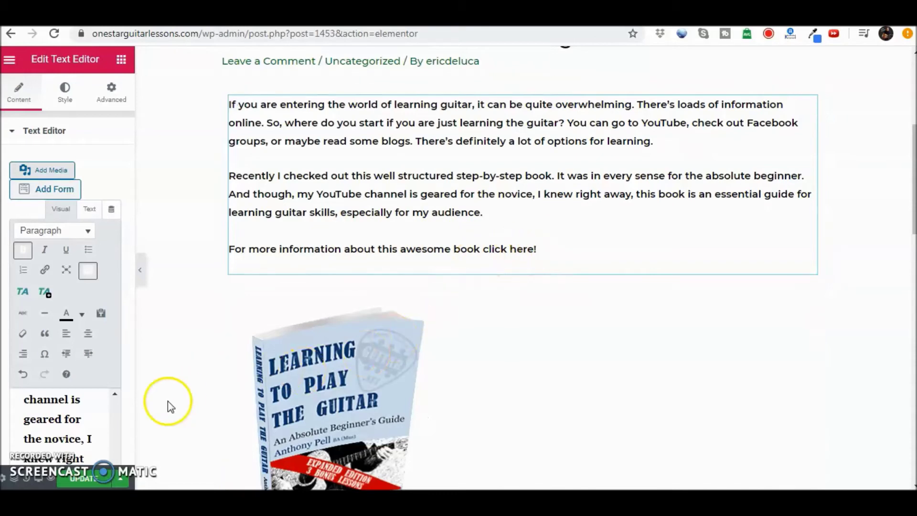
# - Link the words "click here" in the new closing line to the copied ClickBank HopLink and update the post
pyautogui.scroll(-5, 77, 347)
pyautogui.click(77, 347)
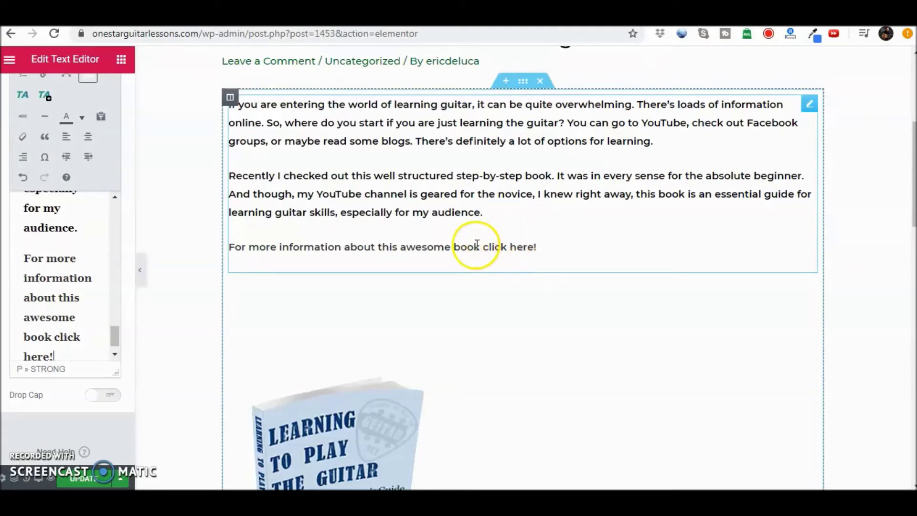
pyautogui.click(114, 352)
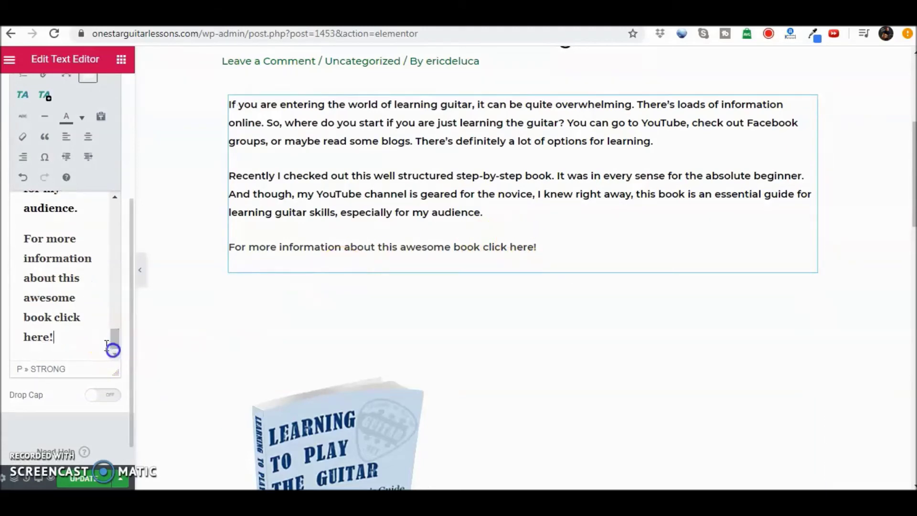
pyautogui.moveTo(55, 318); pyautogui.dragTo(78, 328)
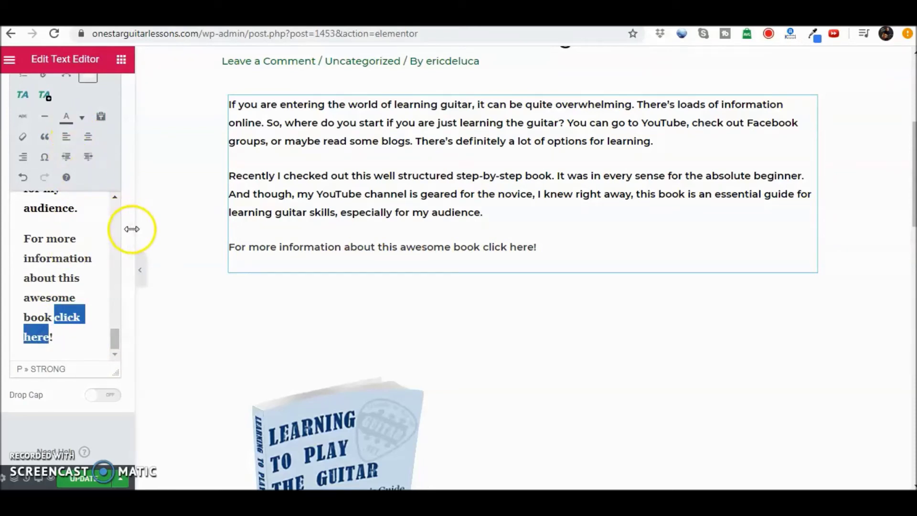
pyautogui.scroll(3, 128, 219)
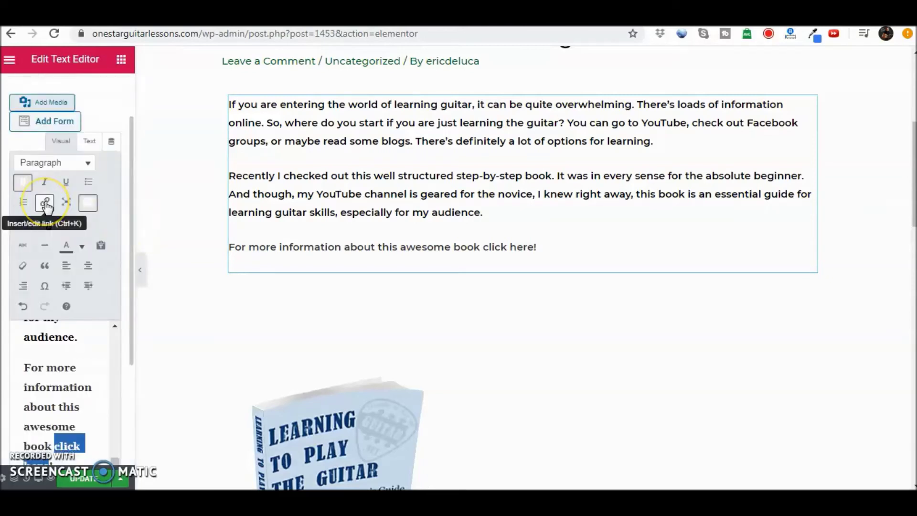
pyautogui.click(46, 205)
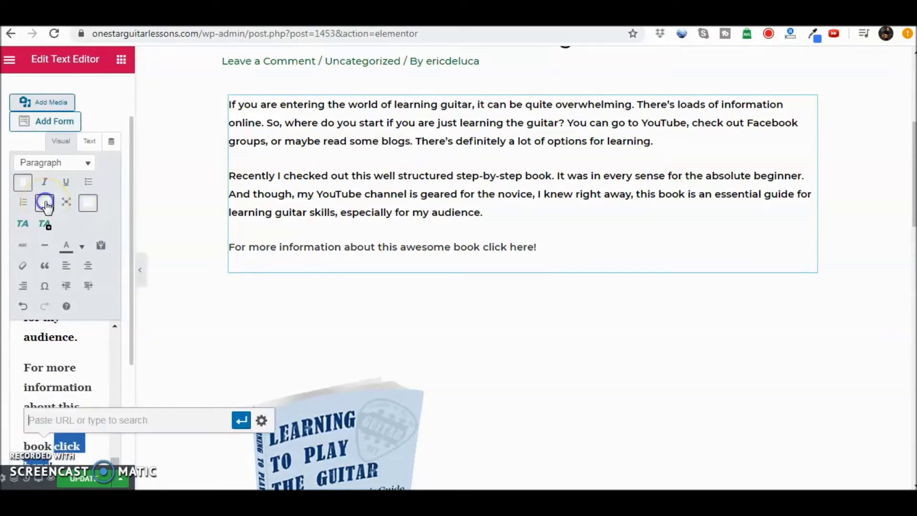
pyautogui.rightClick(58, 421)
pyautogui.click(83, 295)
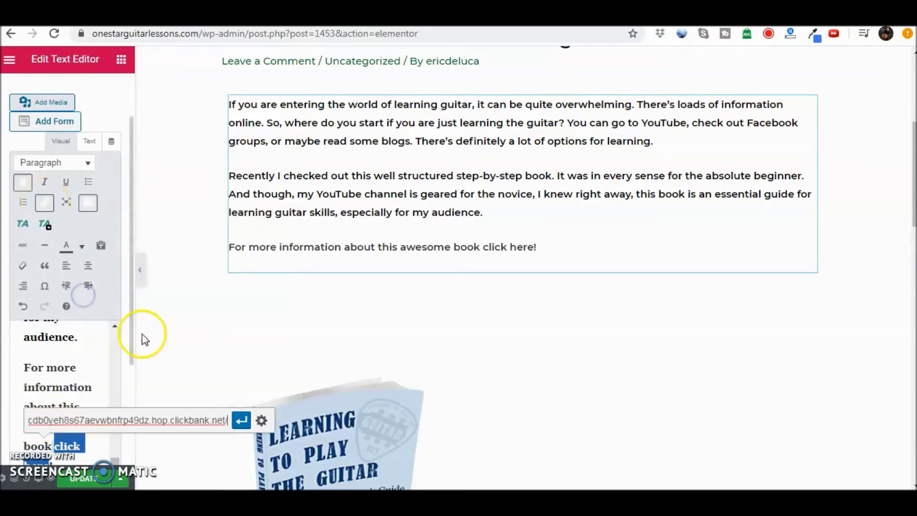
pyautogui.click(243, 421)
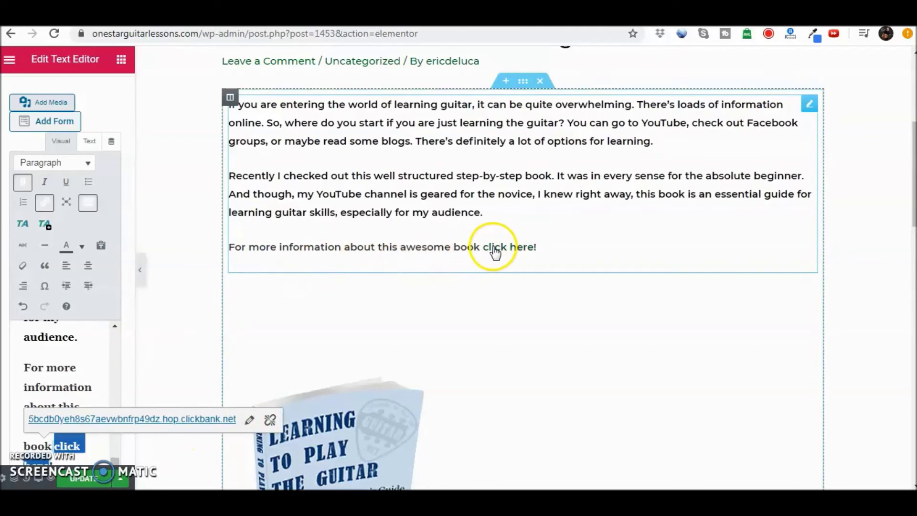
pyautogui.click(82, 479)
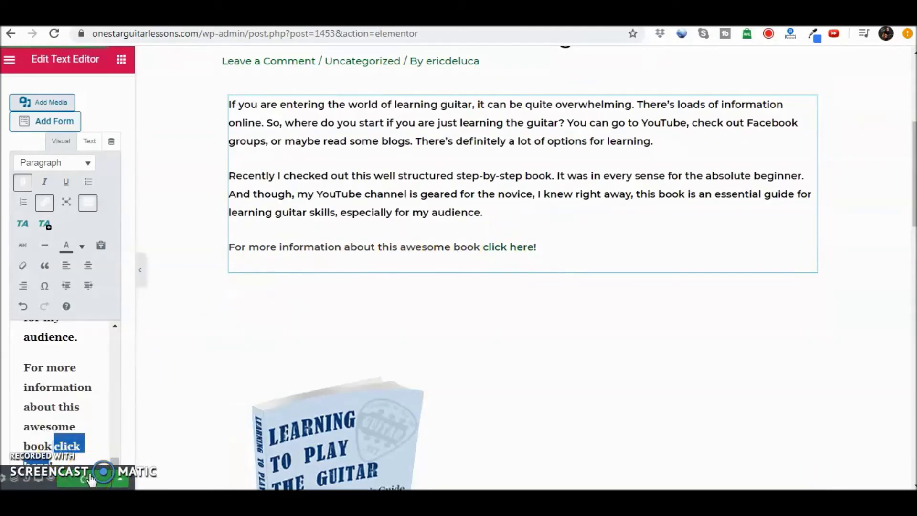
# - View the updated post on the site and test the "click here" text link below the review
pyautogui.click(10, 59)
pyautogui.click(59, 414)
pyautogui.scroll(-7, 647, 254)
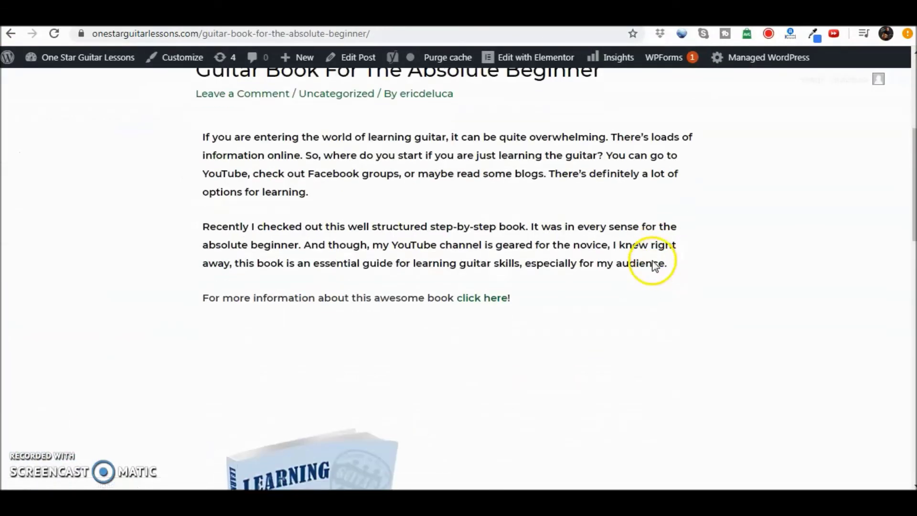
pyautogui.scroll(-2, 620, 291)
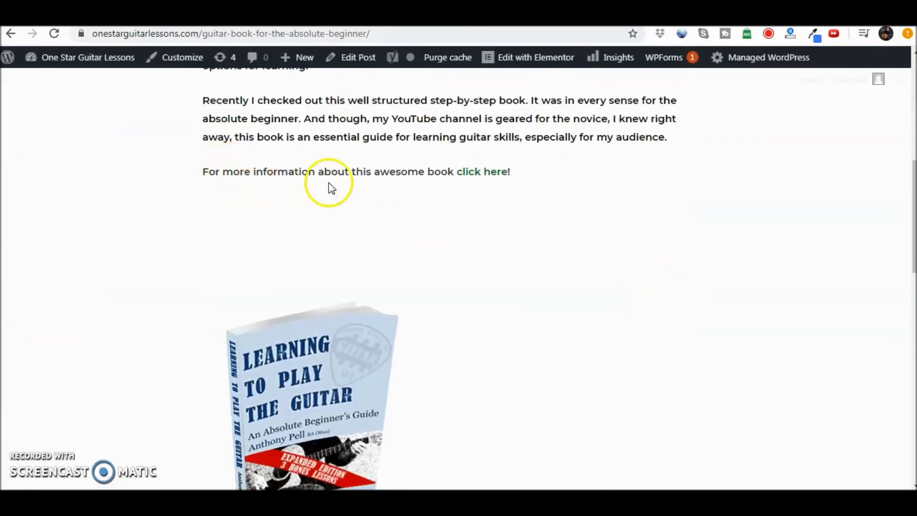
pyautogui.click(487, 173)
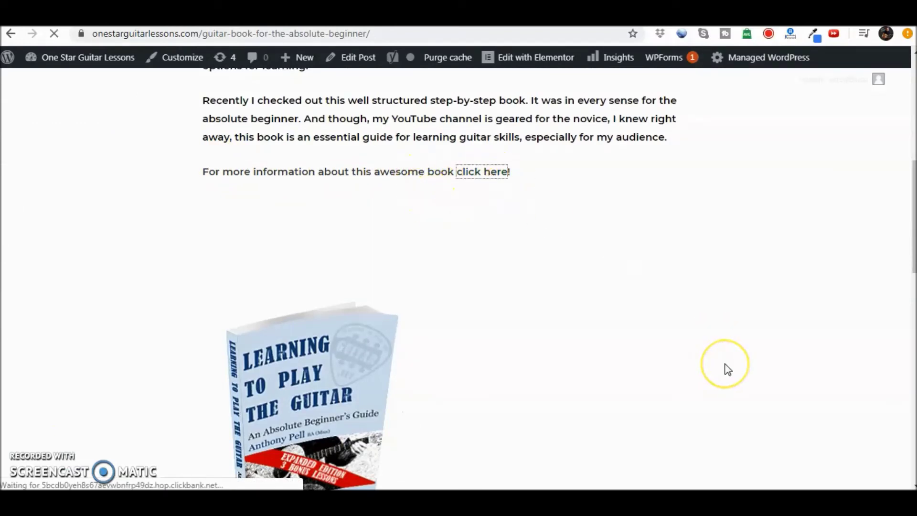